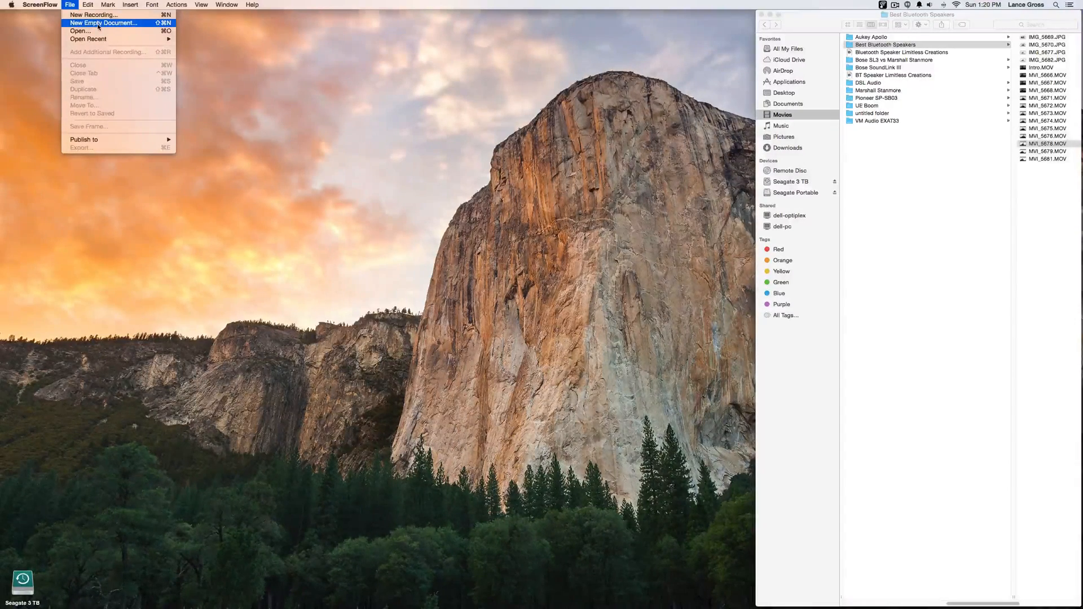
Step: Create a new empty document with the 720p HD preset at 1280 by 720
{"action": "left_click", "coordinate": [98, 24]}
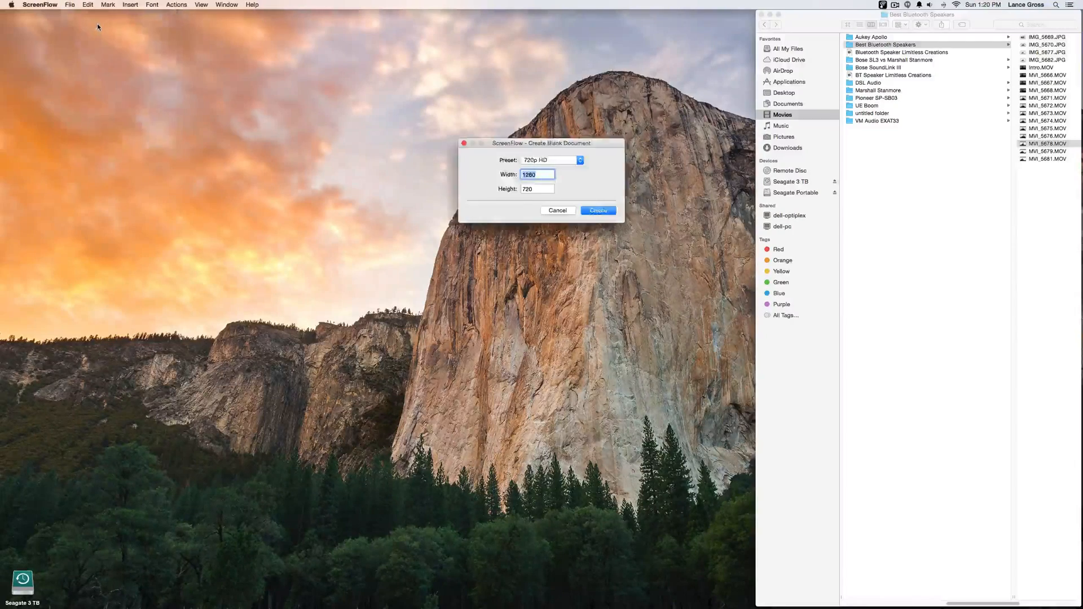
{"action": "left_click", "coordinate": [582, 163]}
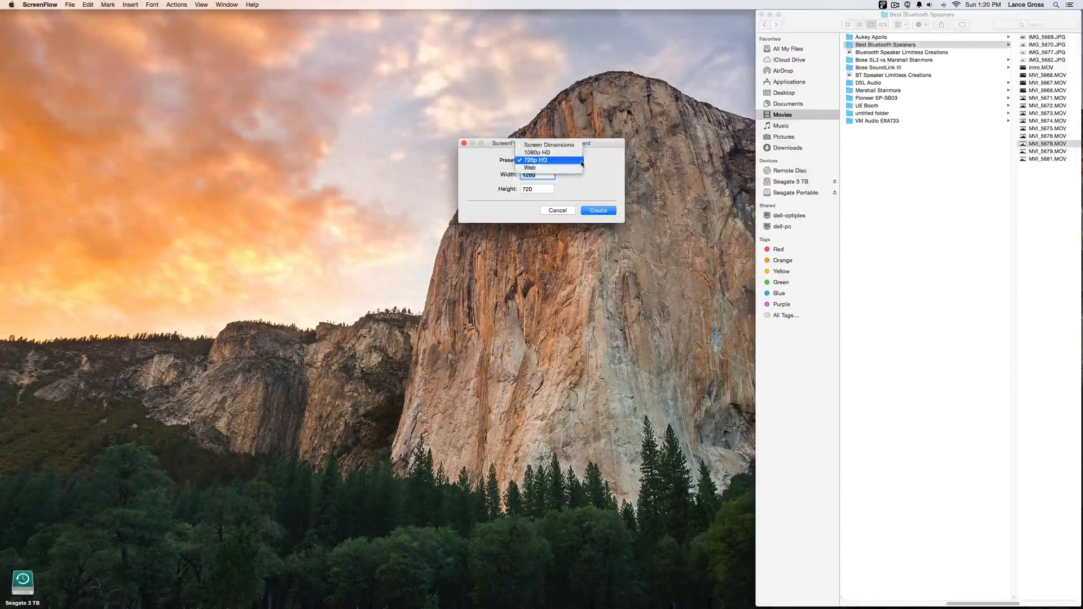
{"action": "left_click", "coordinate": [547, 160]}
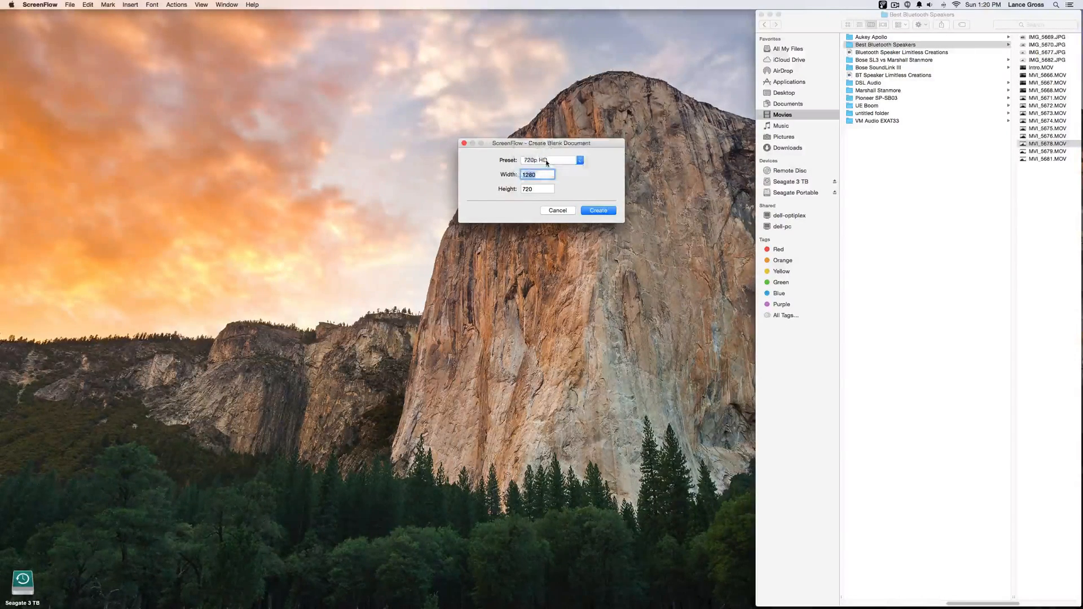
{"action": "left_click", "coordinate": [592, 210]}
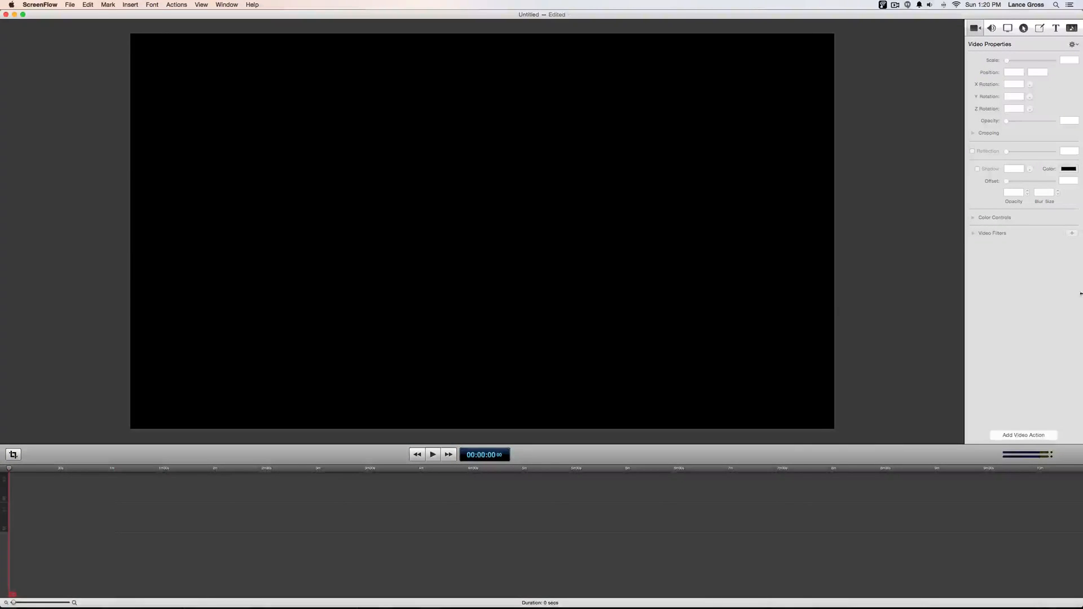
Step: Narrow the editor window to fit beside the file browser and add MVI_5678.MOV at the start of the timeline
{"action": "left_click_drag", "start_coordinate": [1080, 294], "coordinate": [750, 313]}
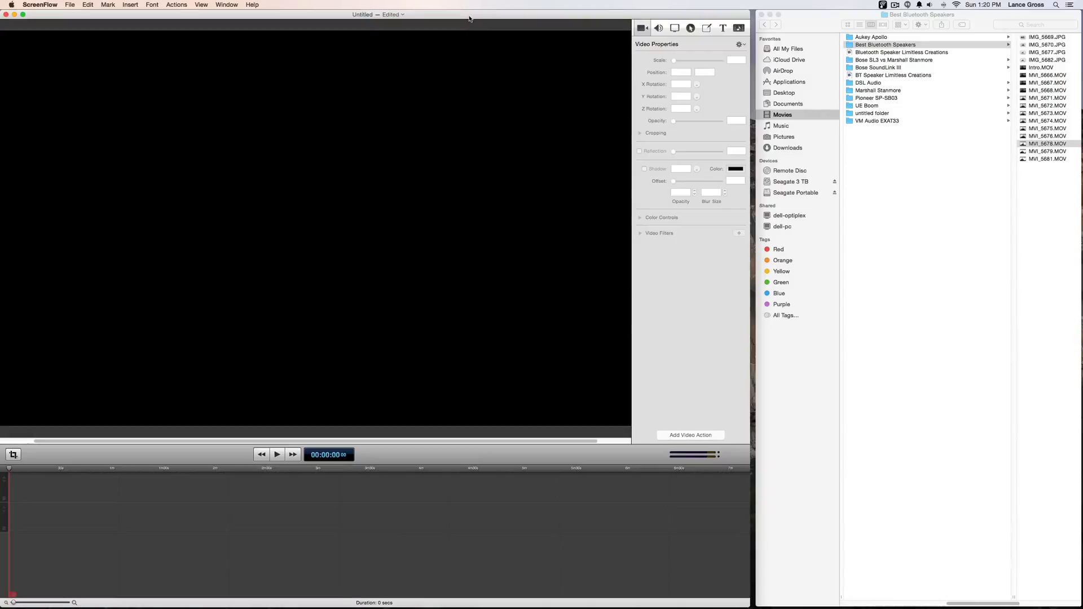
{"action": "left_click_drag", "start_coordinate": [468, 19], "coordinate": [471, 19]}
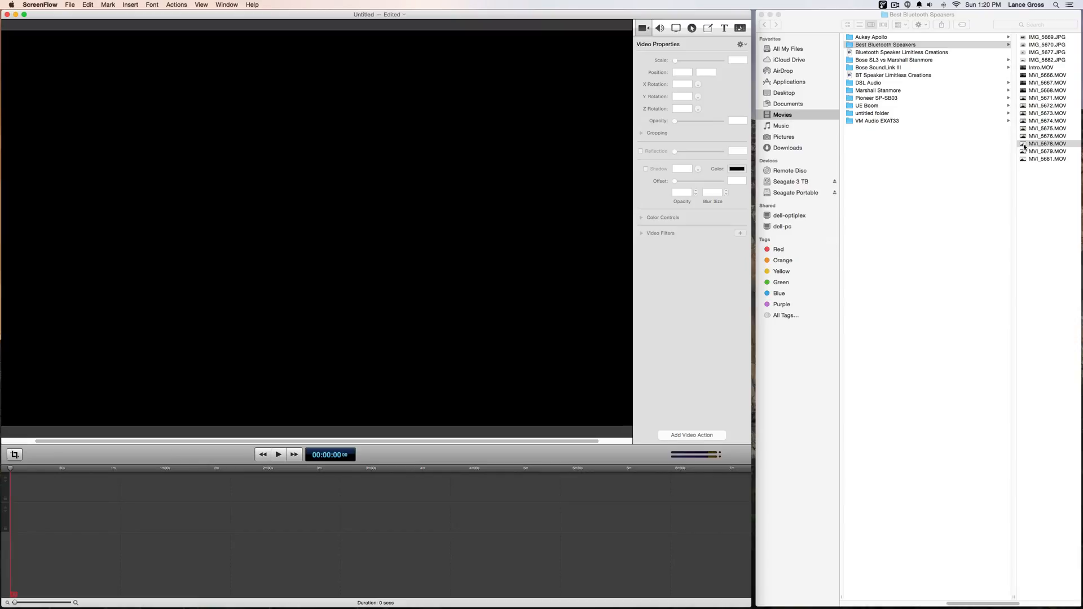
{"action": "left_click_drag", "start_coordinate": [1024, 146], "coordinate": [12, 518]}
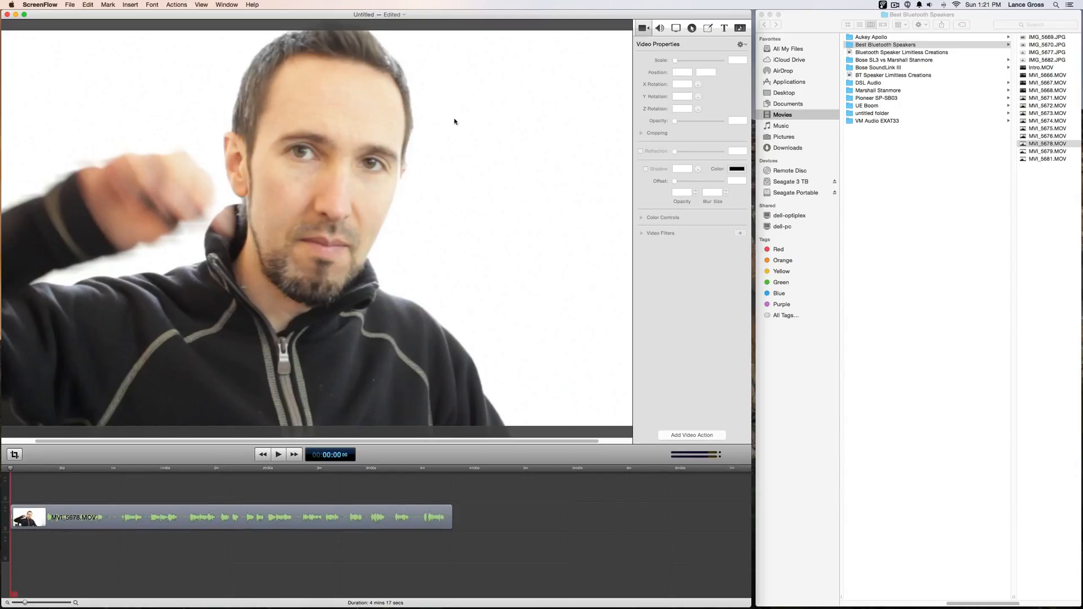
Step: Shrink the MVI_5678.MOV clip on the canvas to about 75% scale and place it at about -20, 32, still filling the frame
{"action": "scroll", "coordinate": [434, 139], "scroll_direction": "down", "scroll_amount": 6}
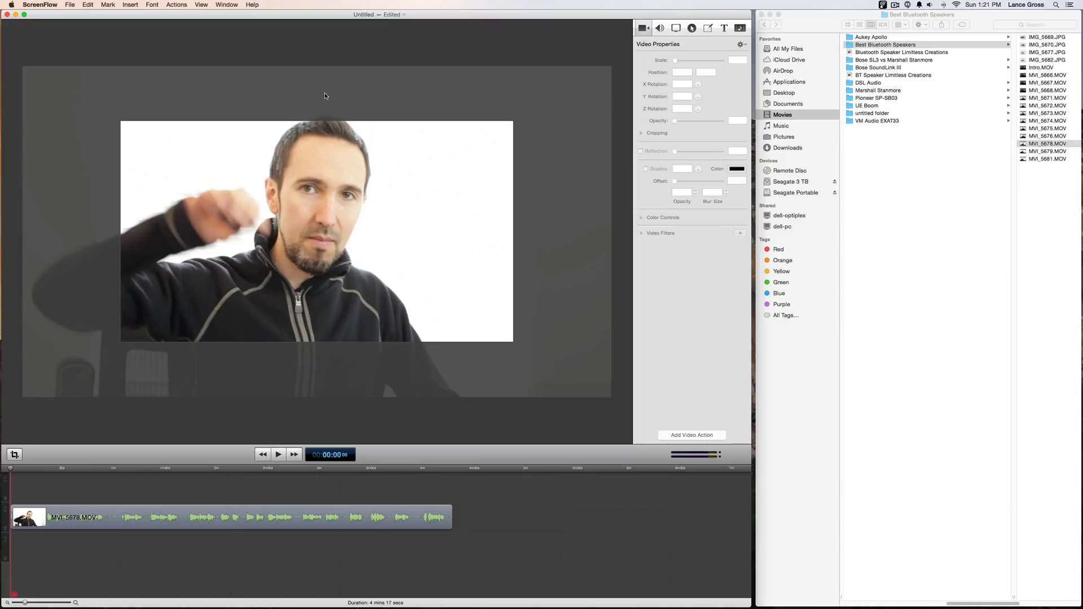
{"action": "left_click", "coordinate": [361, 97]}
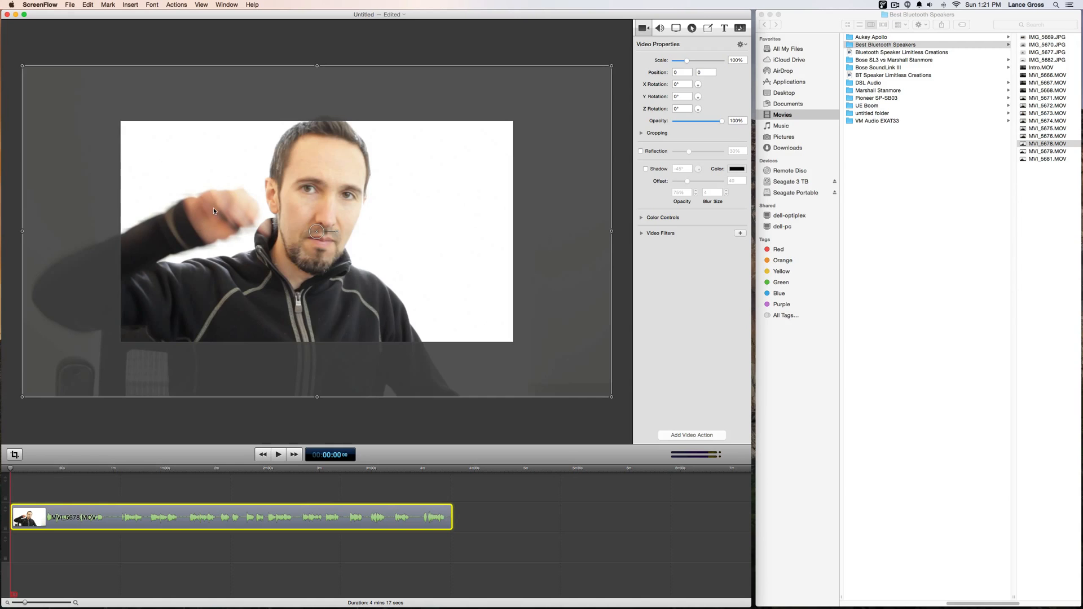
{"action": "mouse_move", "coordinate": [213, 211]}
{"action": "left_mouse_down"}
{"action": "mouse_move", "coordinate": [272, 213]}
{"action": "mouse_move", "coordinate": [197, 213]}
{"action": "mouse_move", "coordinate": [205, 222]}
{"action": "left_mouse_up"}
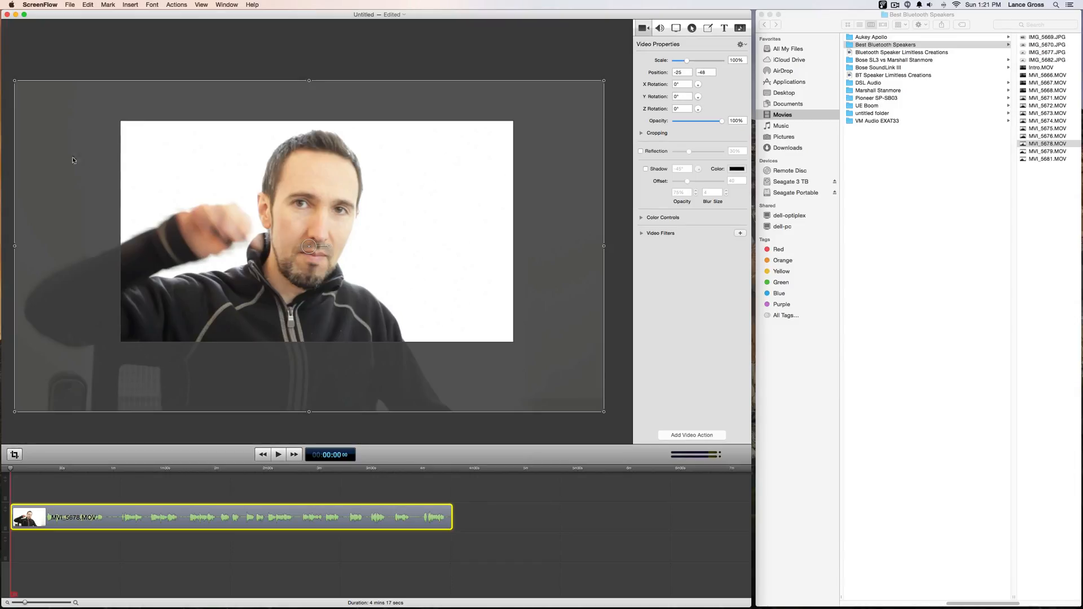
{"action": "left_click_drag", "start_coordinate": [16, 82], "coordinate": [54, 91]}
{"action": "left_click_drag", "start_coordinate": [140, 202], "coordinate": [137, 201]}
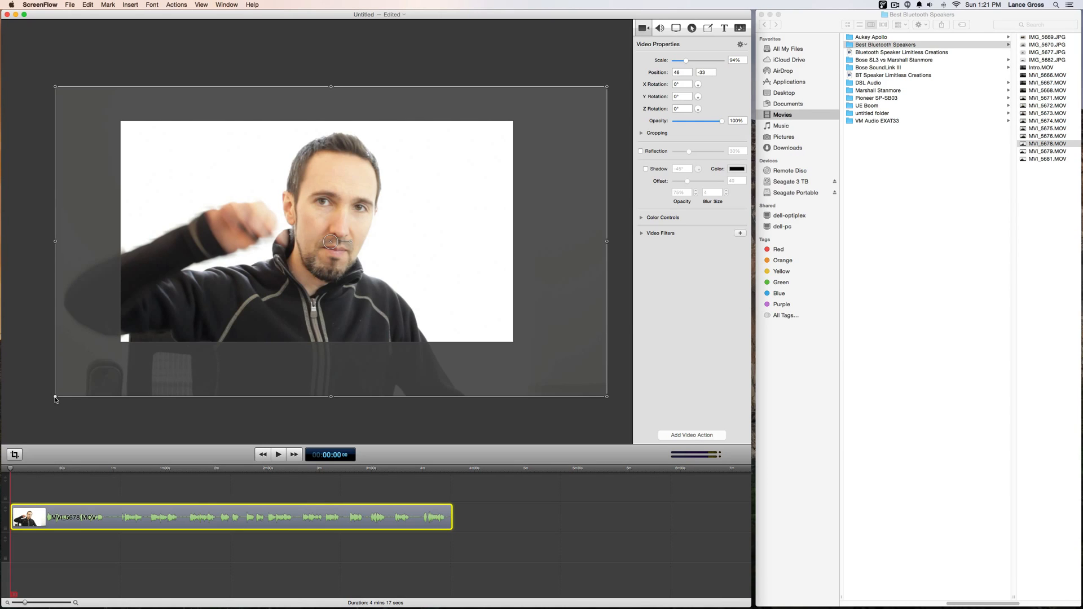
{"action": "left_click_drag", "start_coordinate": [56, 399], "coordinate": [97, 365]}
{"action": "left_click_drag", "start_coordinate": [376, 340], "coordinate": [358, 339]}
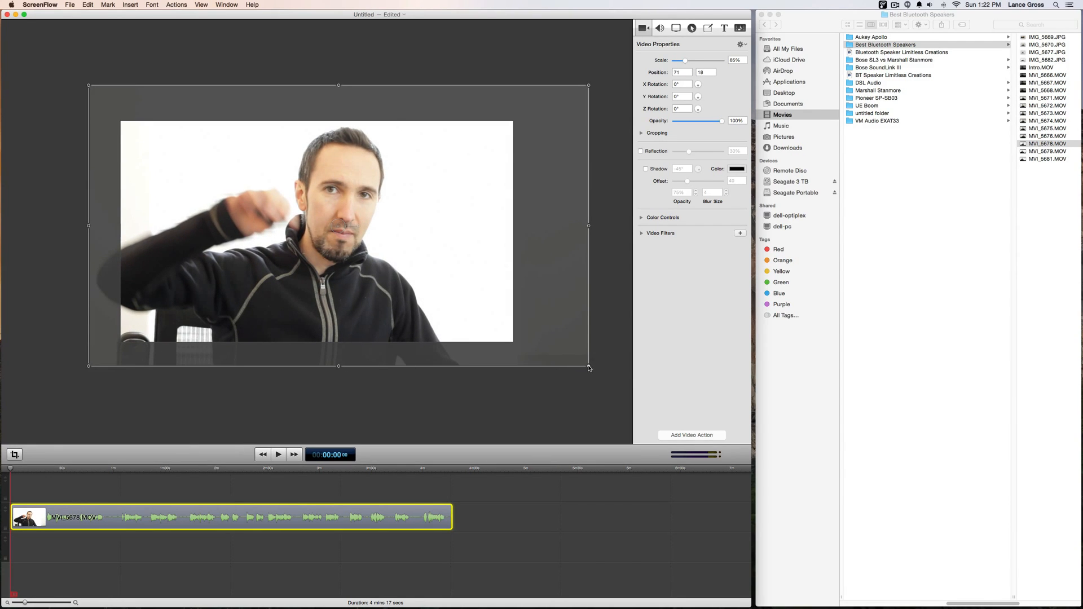
{"action": "left_click_drag", "start_coordinate": [589, 367], "coordinate": [549, 351]}
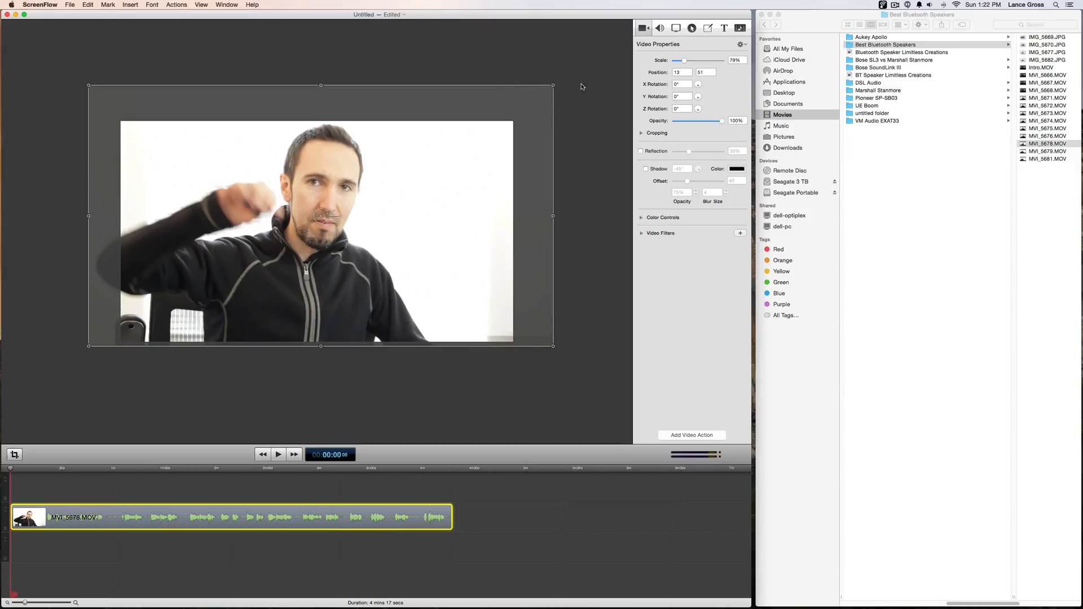
{"action": "left_click_drag", "start_coordinate": [552, 85], "coordinate": [543, 104]}
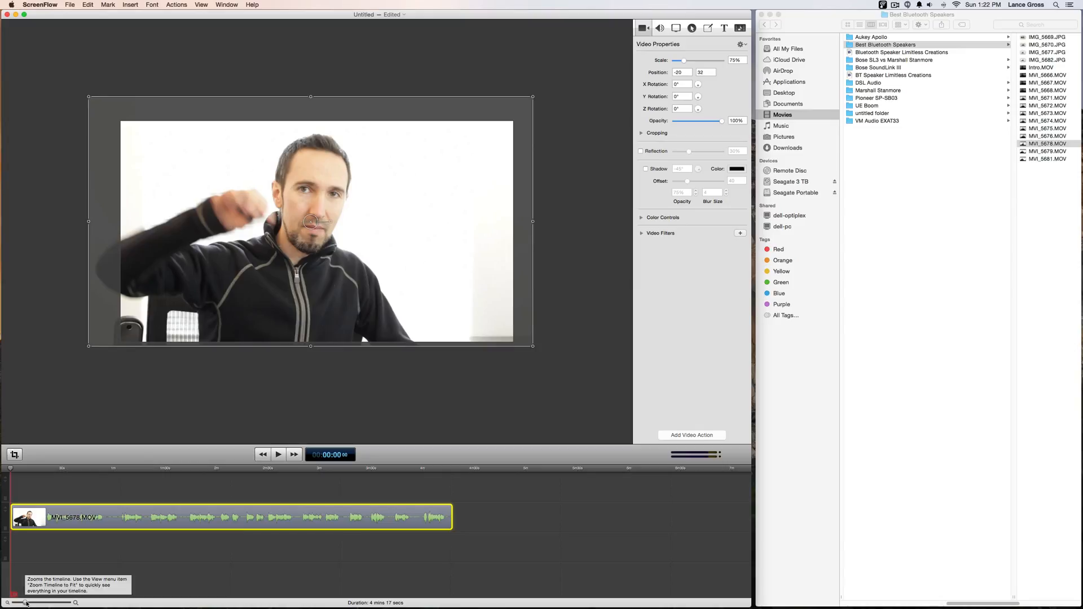
Step: Split the MVI_5678.MOV clip at about 40 seconds, just before the second stretch of speech begins
{"action": "mouse_move", "coordinate": [26, 603]}
{"action": "left_mouse_down"}
{"action": "mouse_move", "coordinate": [78, 603]}
{"action": "mouse_move", "coordinate": [39, 604]}
{"action": "left_mouse_up"}
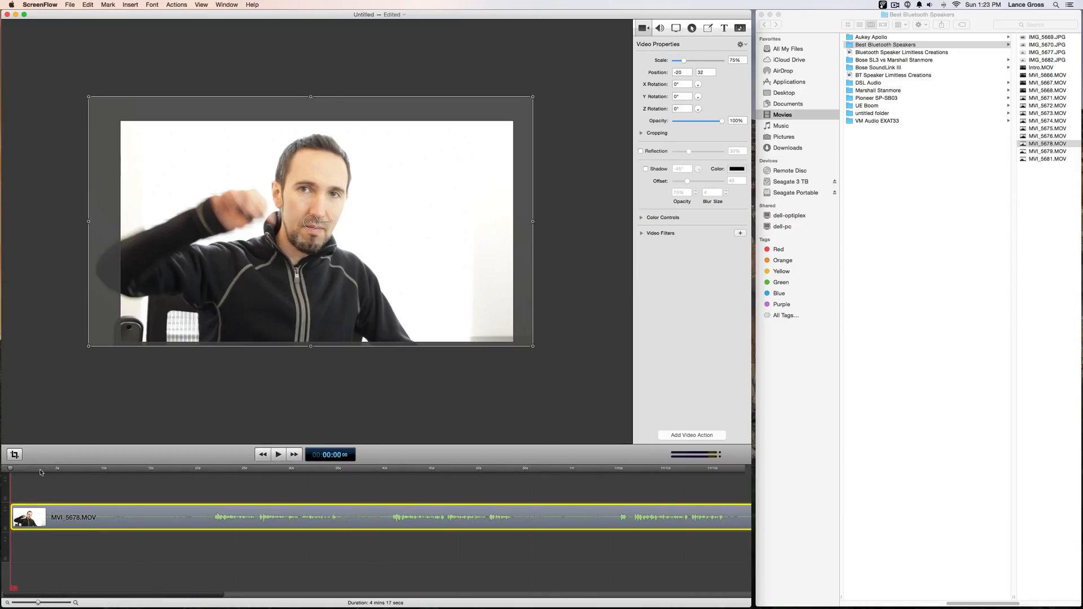
{"action": "left_click", "coordinate": [380, 470]}
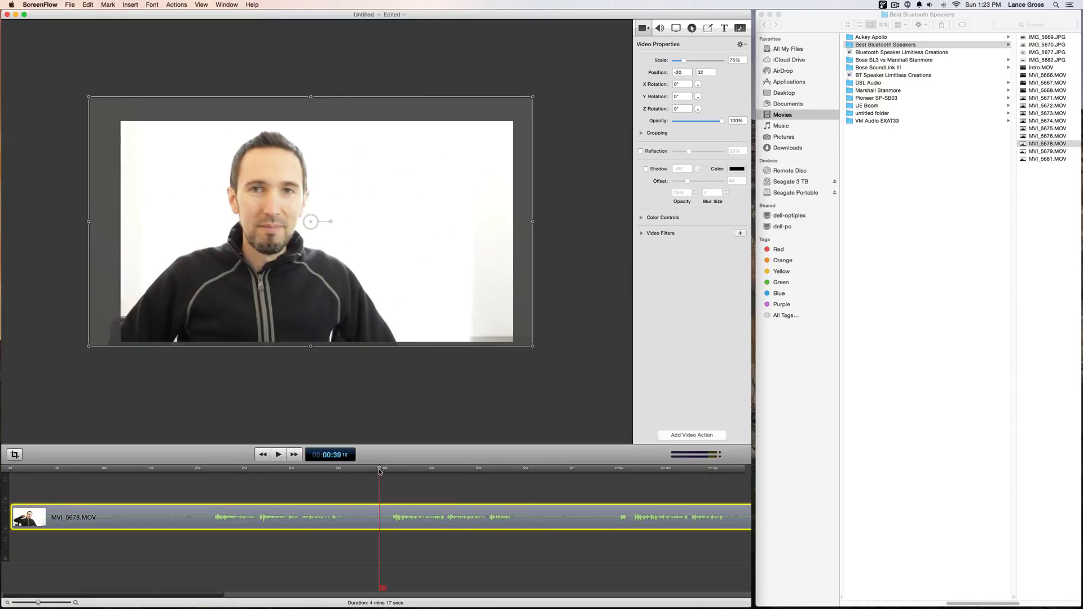
{"action": "left_click_drag", "start_coordinate": [380, 472], "coordinate": [389, 475]}
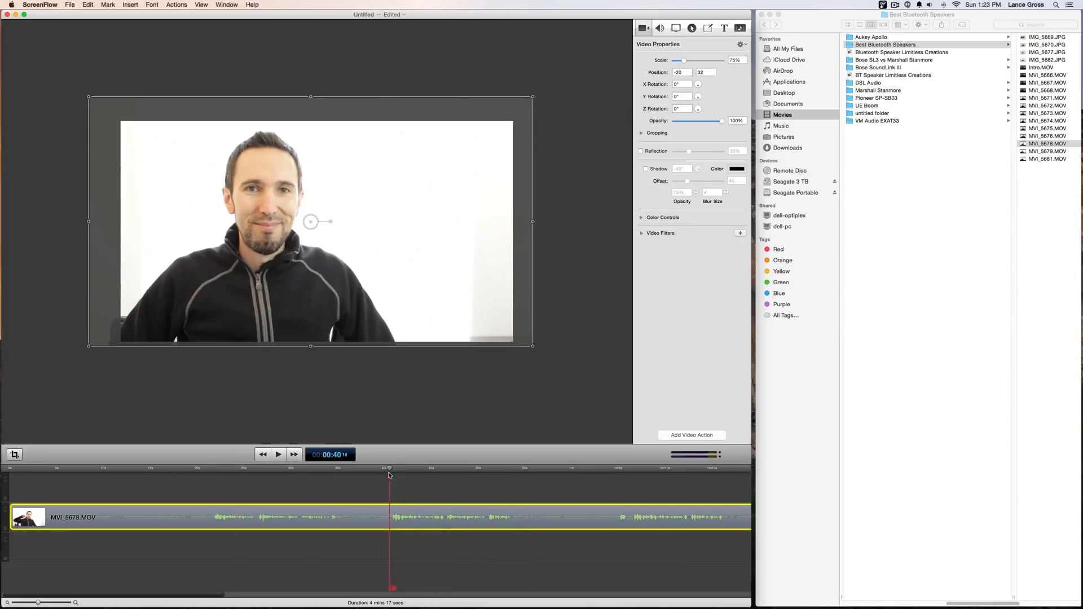
{"action": "left_click", "coordinate": [390, 471]}
{"action": "key", "text": "t"}
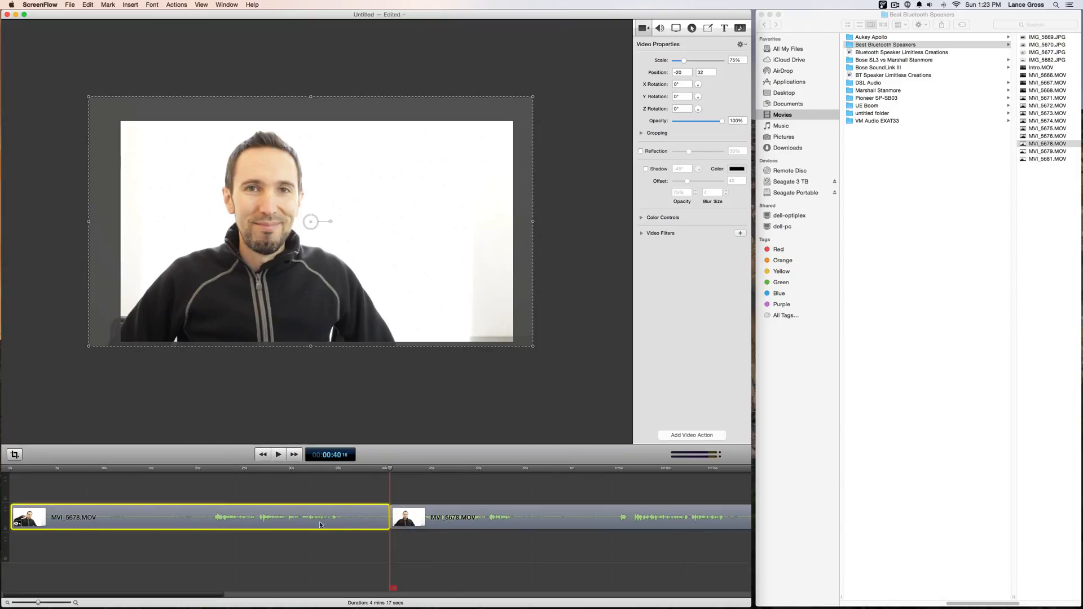
Step: Delete the section before the split and move the remaining clip to the start of the timeline
{"action": "left_click", "coordinate": [486, 512]}
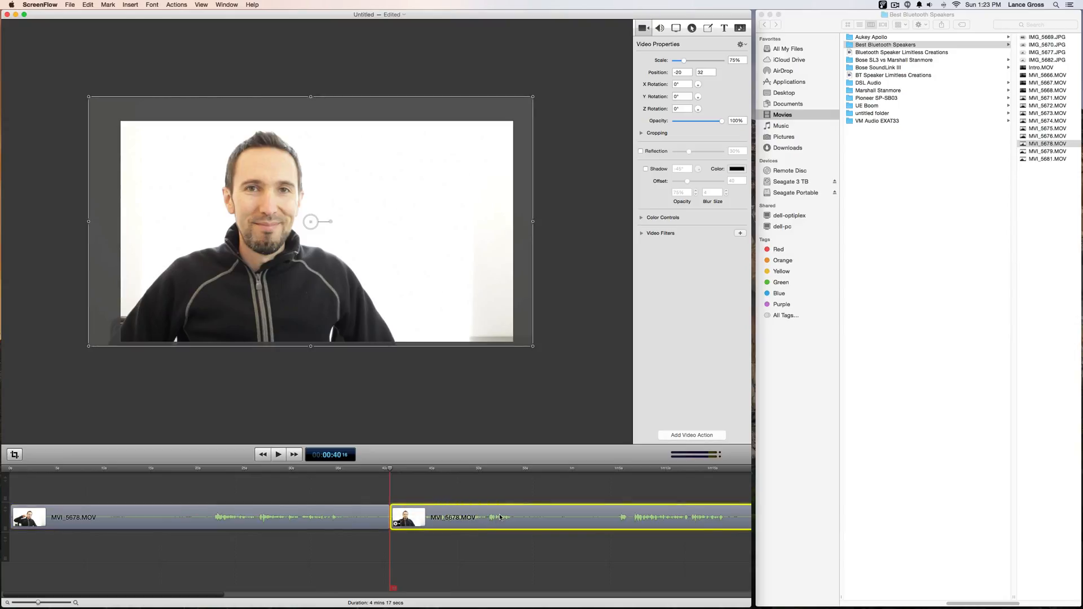
{"action": "left_click", "coordinate": [315, 510]}
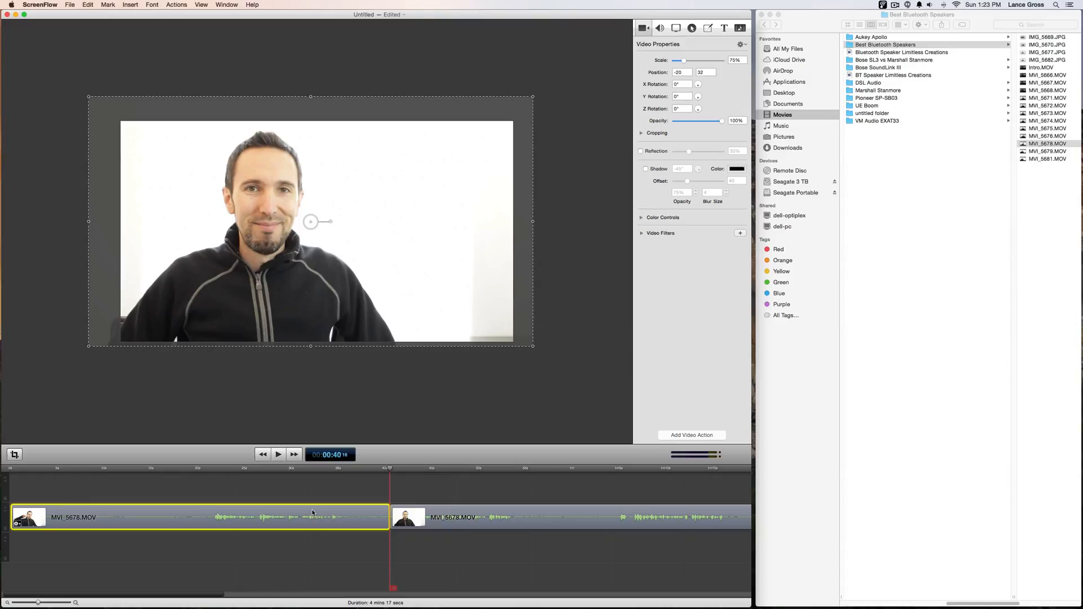
{"action": "key", "text": "Delete"}
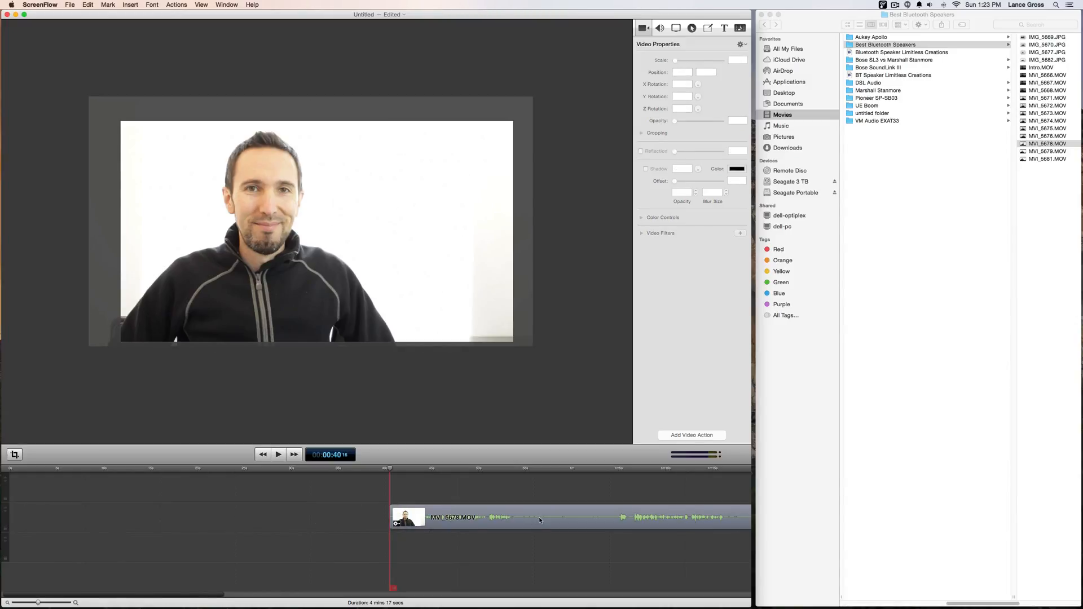
{"action": "left_click_drag", "start_coordinate": [551, 511], "coordinate": [10, 467]}
{"action": "left_click", "coordinate": [10, 468]}
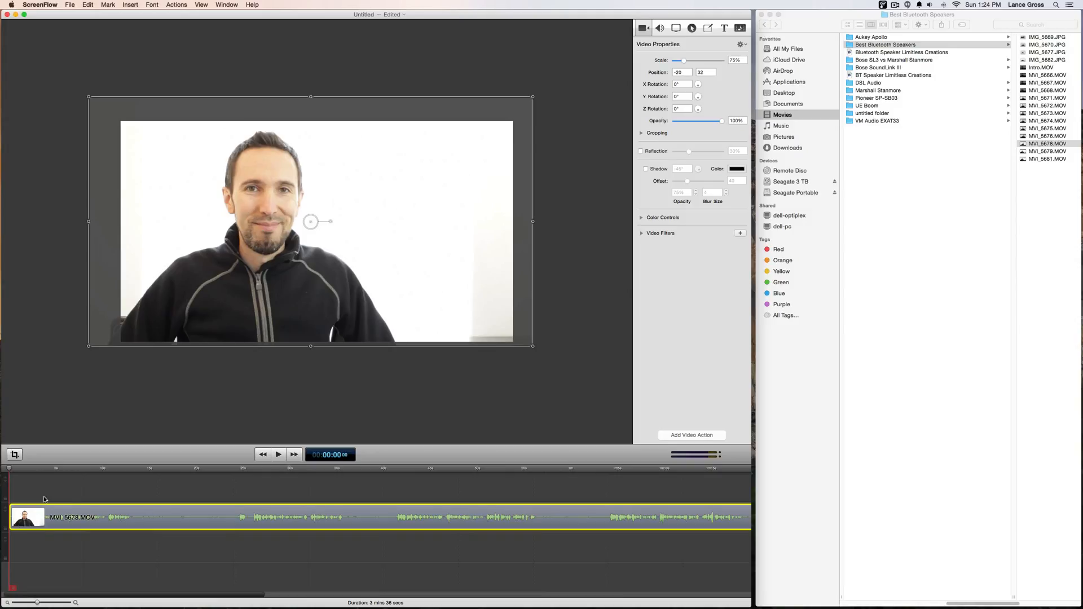
Step: Play back the first seconds of the trimmed clip to check its opening, and return the playhead to the start
{"action": "left_click", "coordinate": [277, 456]}
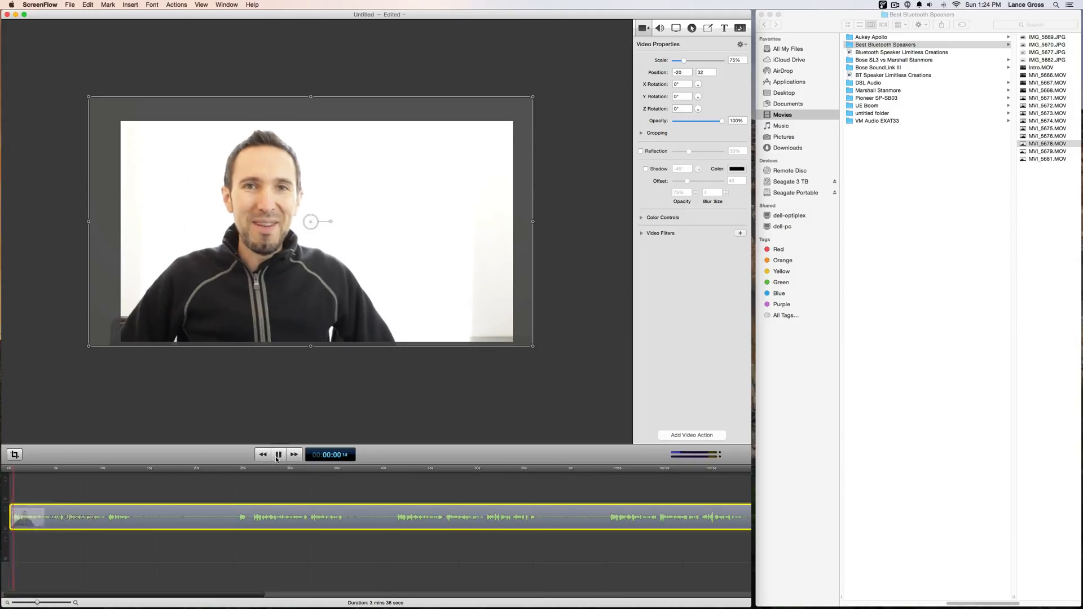
{"action": "left_click", "coordinate": [277, 456]}
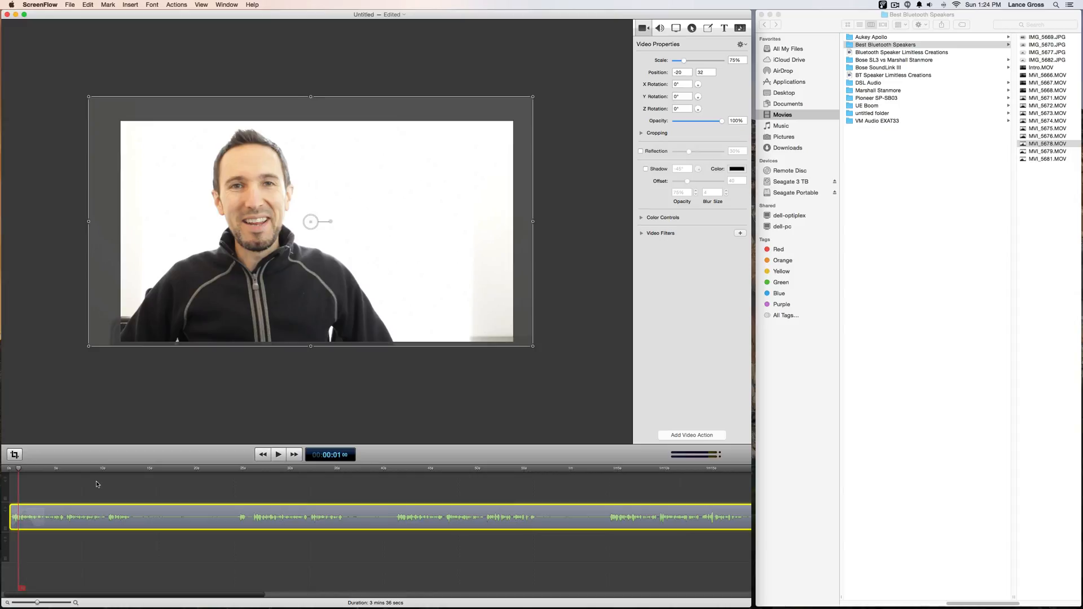
{"action": "key", "text": "space"}
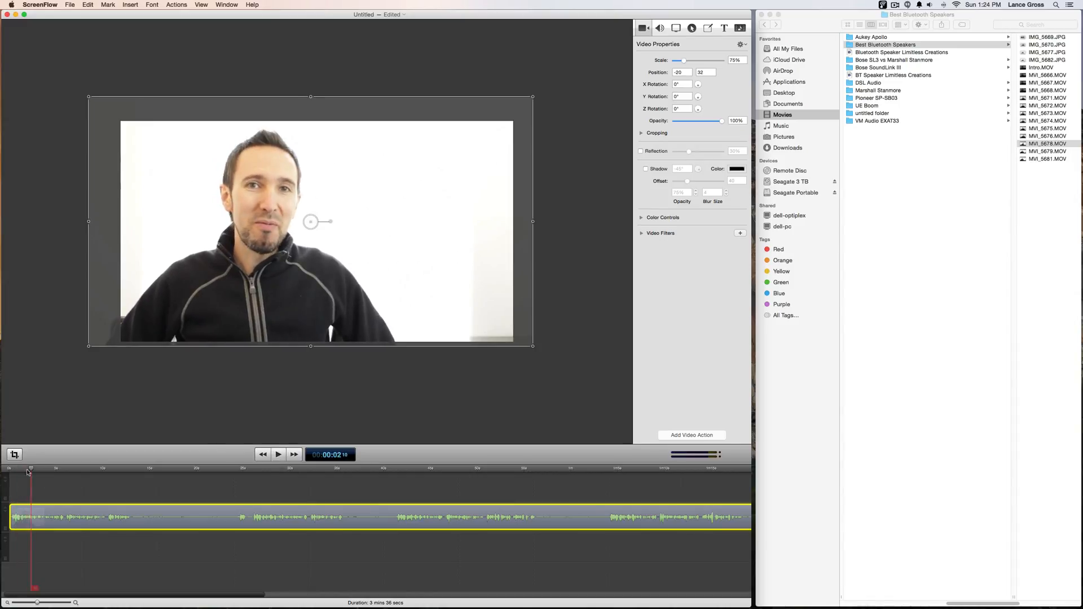
{"action": "left_click_drag", "start_coordinate": [30, 469], "coordinate": [10, 474]}
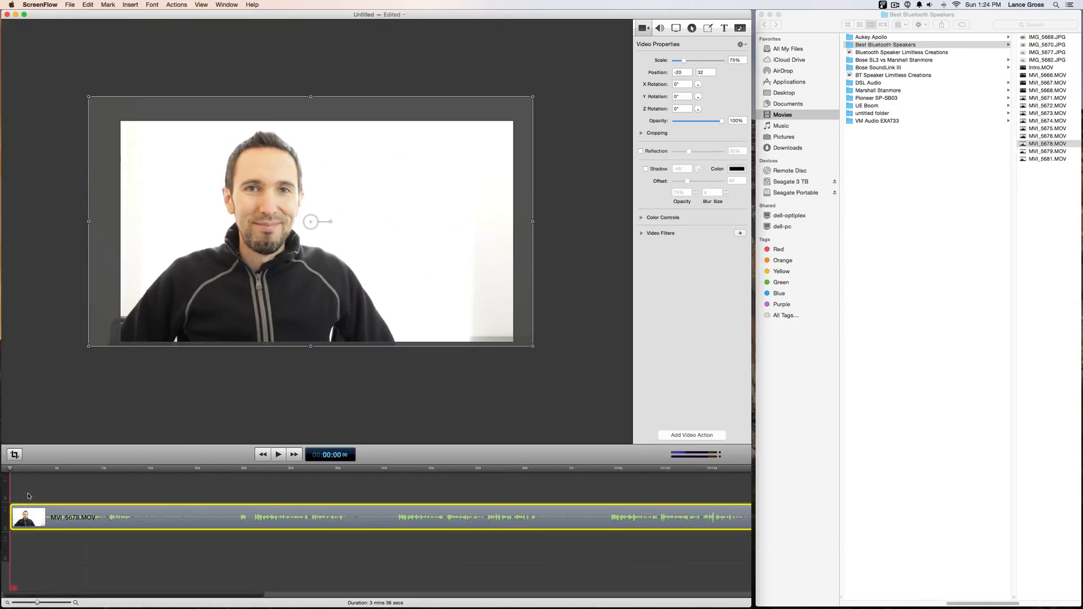
{"action": "key", "text": "space"}
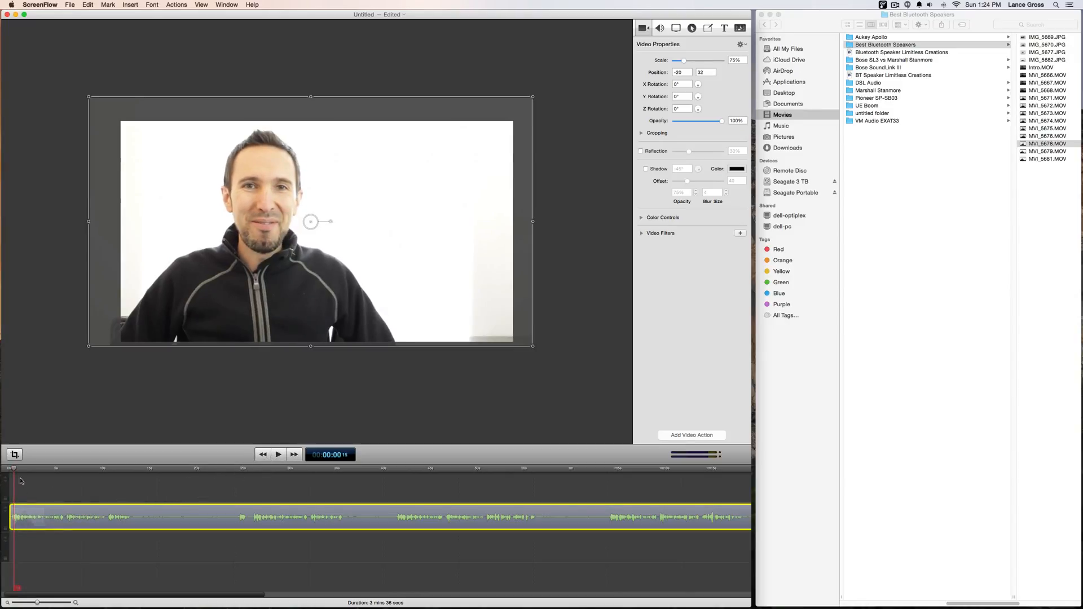
{"action": "left_click_drag", "start_coordinate": [13, 471], "coordinate": [10, 472]}
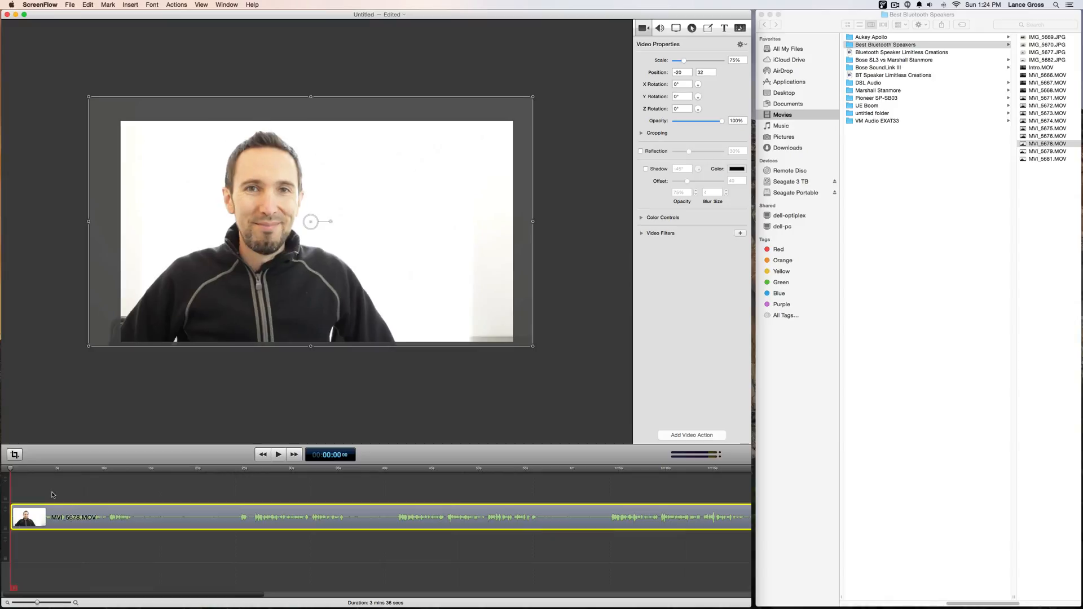